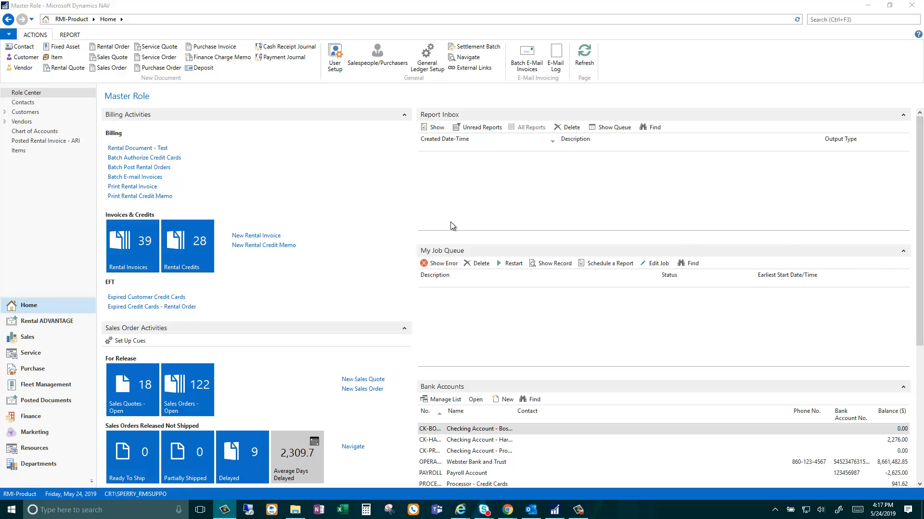
Open the AG Edwards Farmington rental order dated 4/17/2019 from the Rental ADVANTAGE rental orders list.
left_click(79, 321)
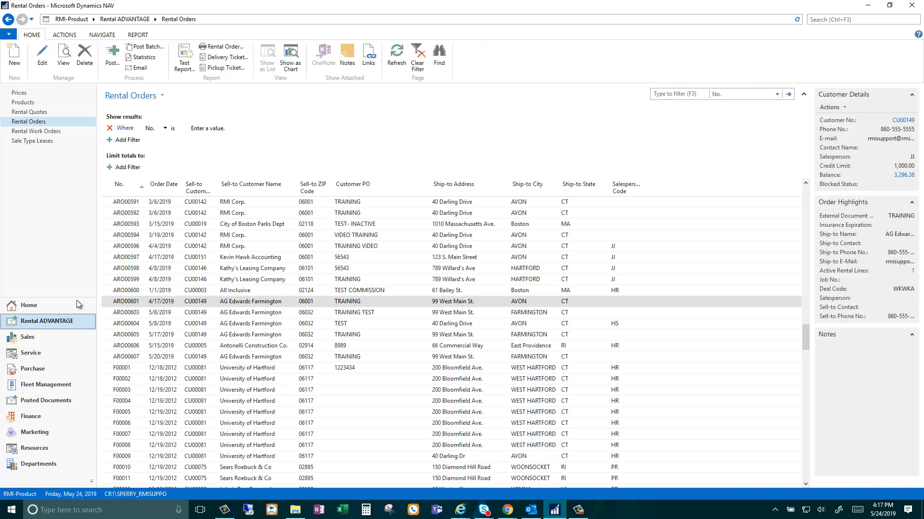
left_click(62, 124)
left_click(108, 304)
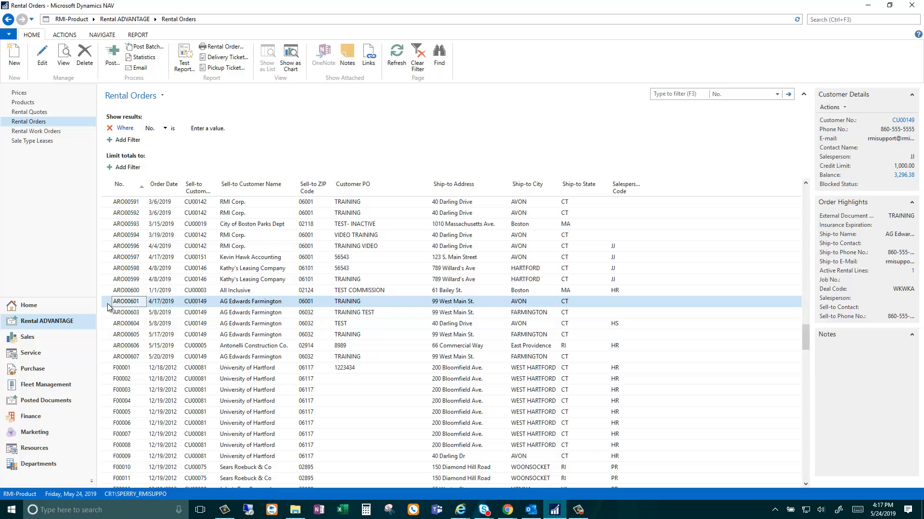
left_click(108, 304)
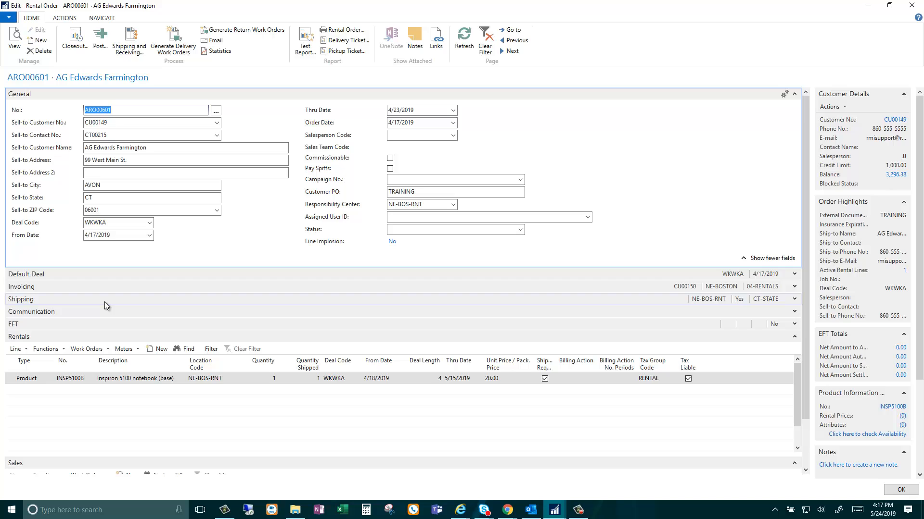
Review the order's Inspiron 5100 rental line and its sales lines, and open the order-level Shipping and Receiving journal.
left_click(11, 380)
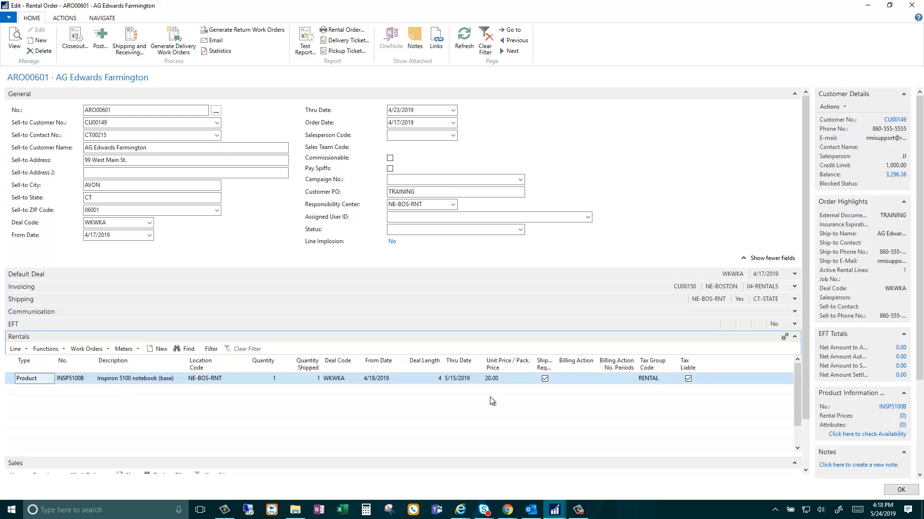
scroll(805, 335, "down", 1)
scroll(806, 335, "down", 2)
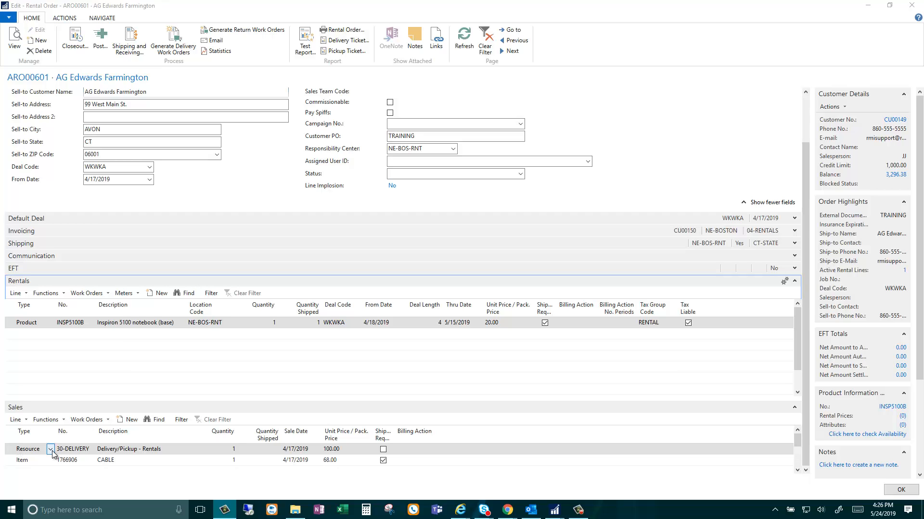
left_click(44, 327)
left_click(84, 332)
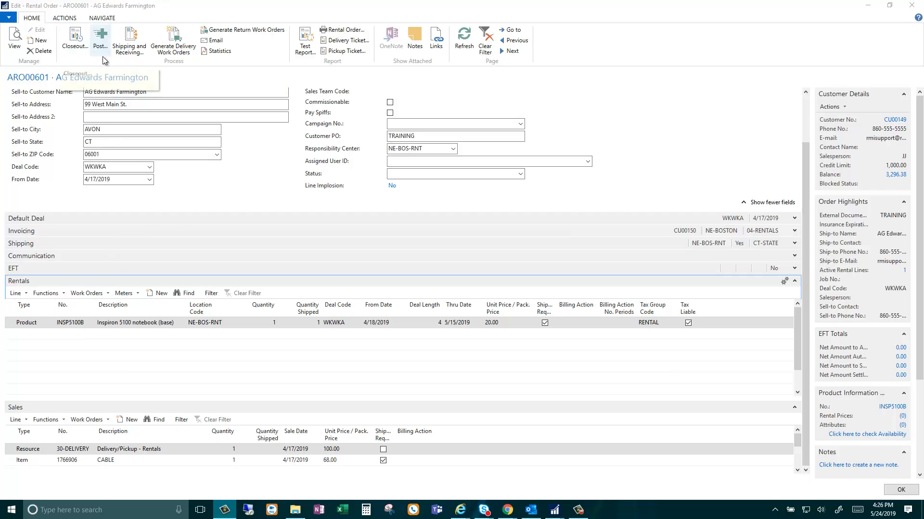
left_click(128, 56)
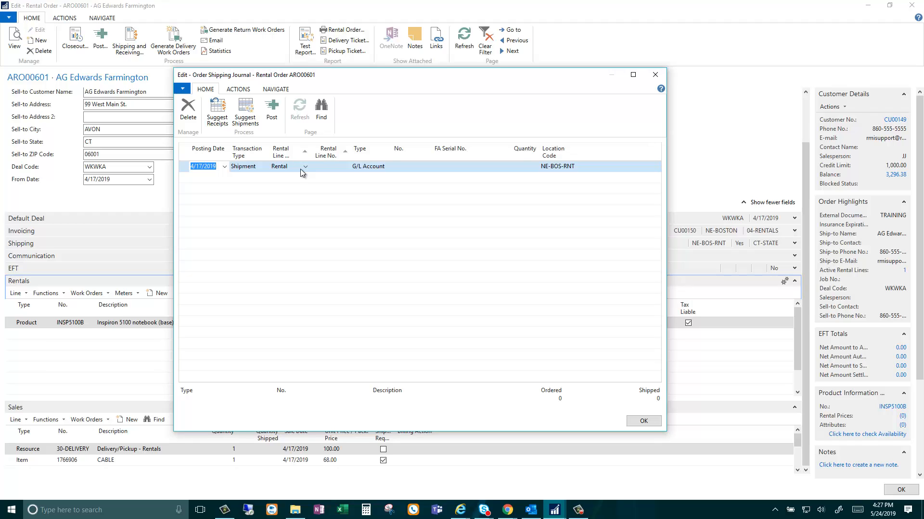
Suggest receipts for the whole order with Override Return Date switched off and no override date.
left_click(221, 129)
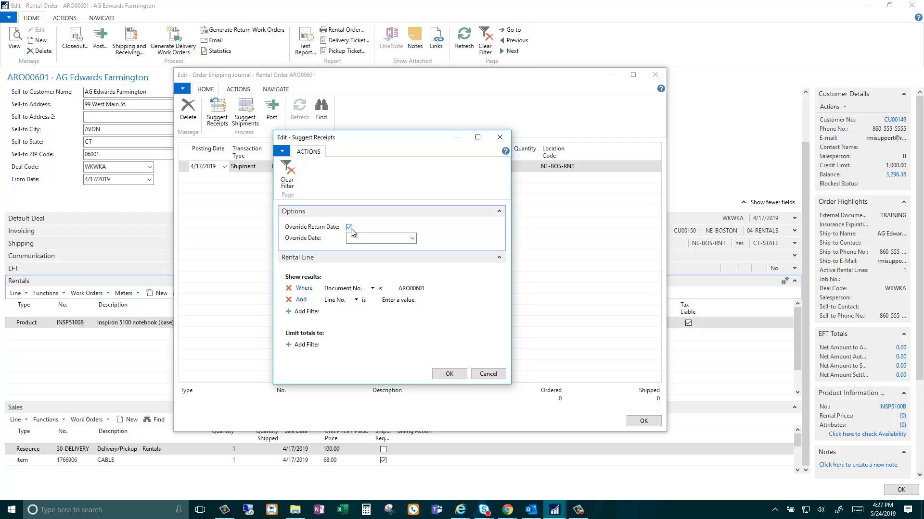
left_click(412, 238)
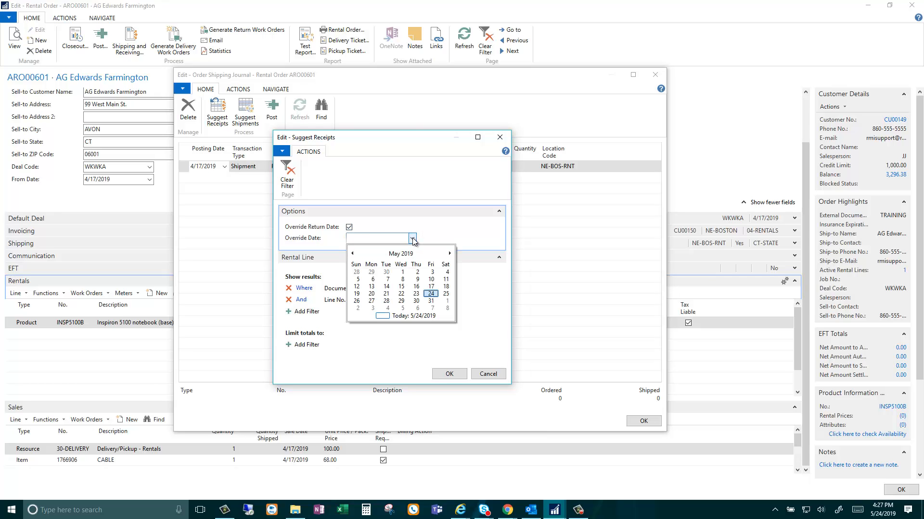
left_click(412, 239)
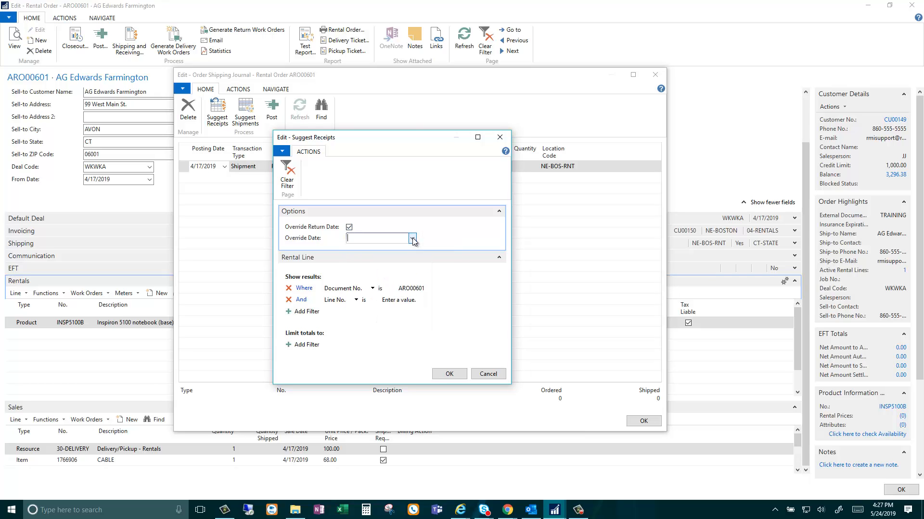
left_click(349, 227)
left_click(449, 374)
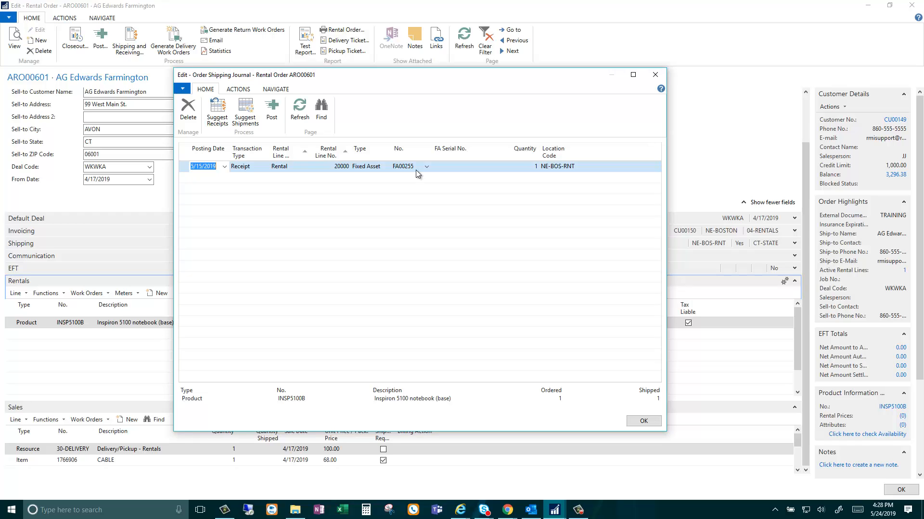
Post the suggested receipt line for the Inspiron 5100 notebook and close the order shipping journal.
left_click(272, 125)
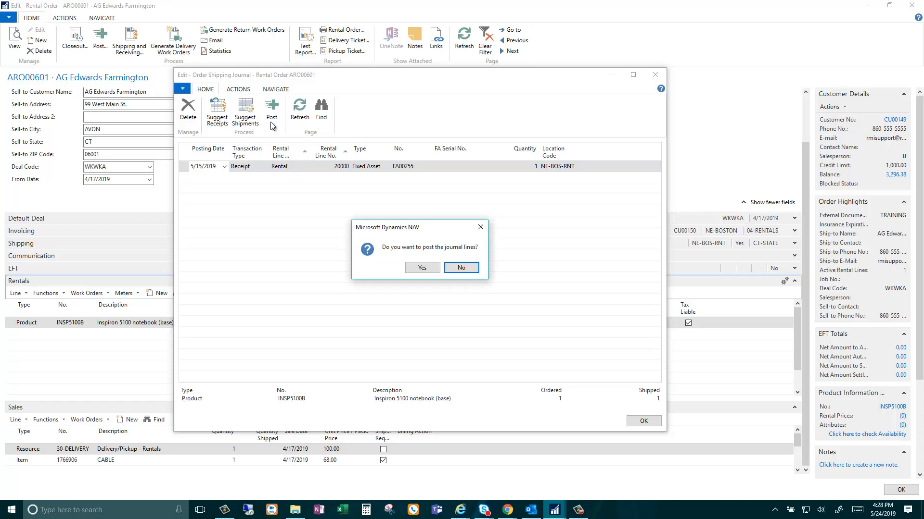
left_click(426, 272)
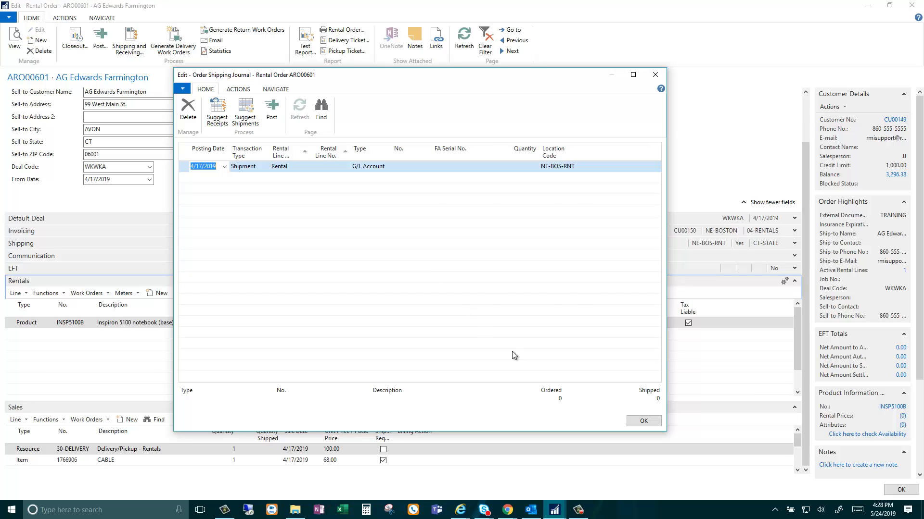
left_click(640, 421)
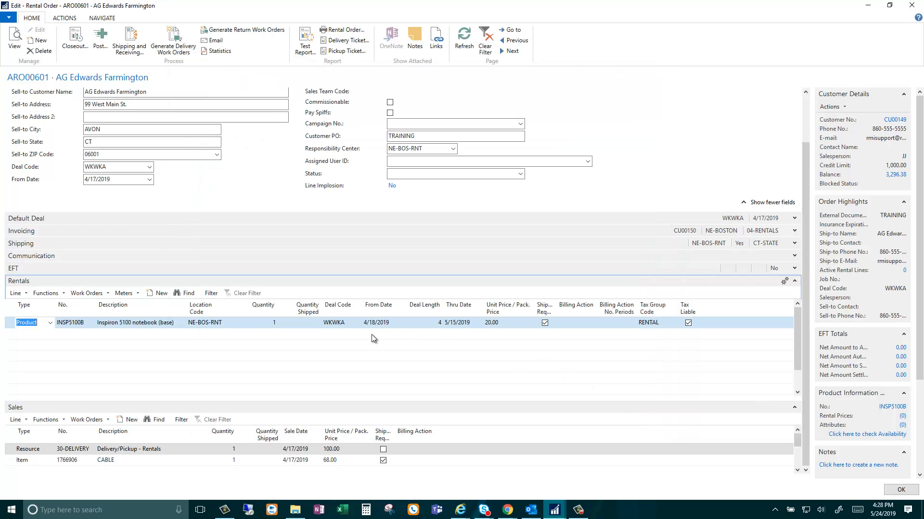
Examine the shipment and receipt history of the Inspiron 5100 rental line, comparing the Open and All views.
left_click(310, 326)
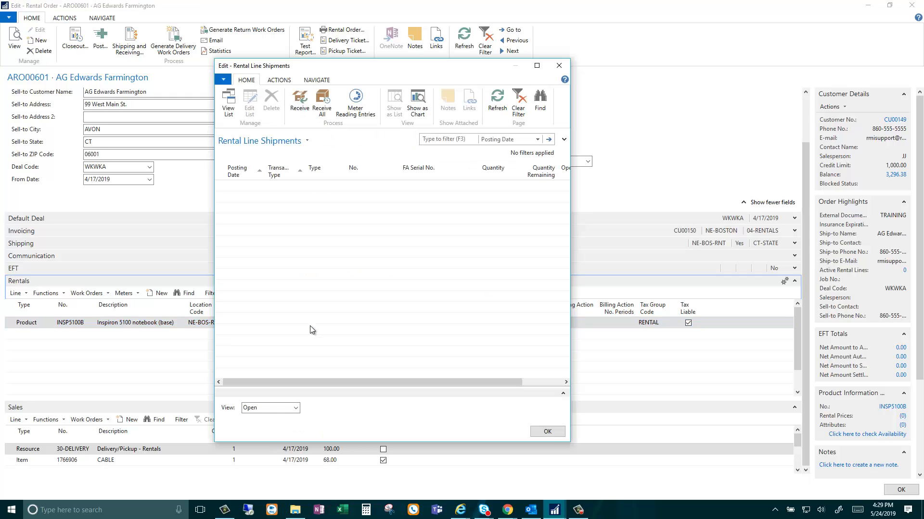
left_click(295, 408)
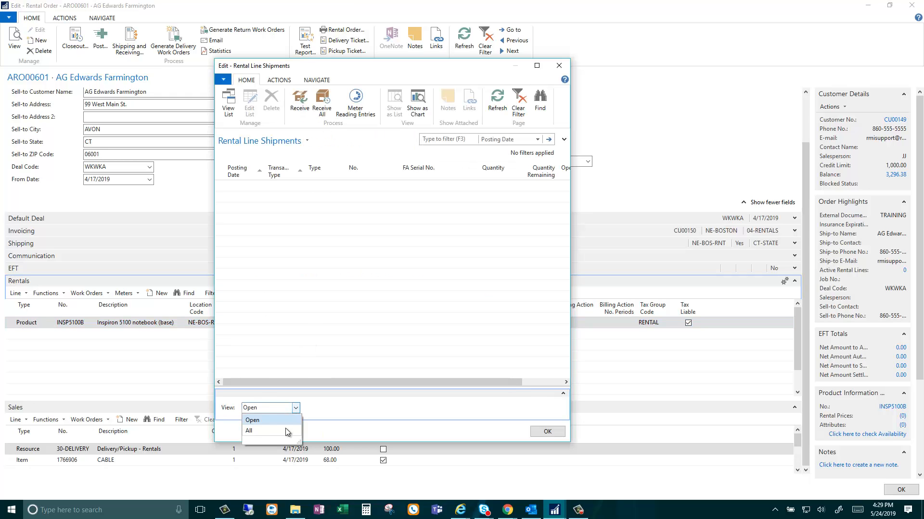
left_click(285, 428)
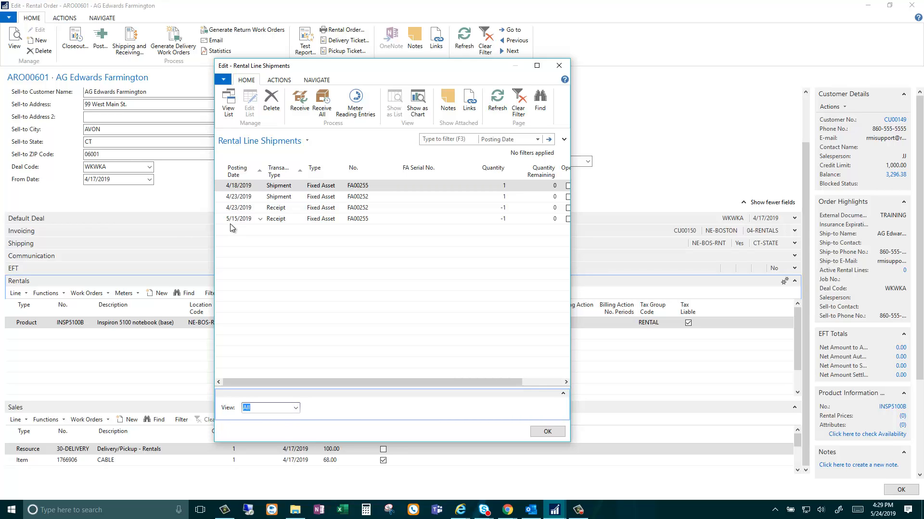
left_click(296, 408)
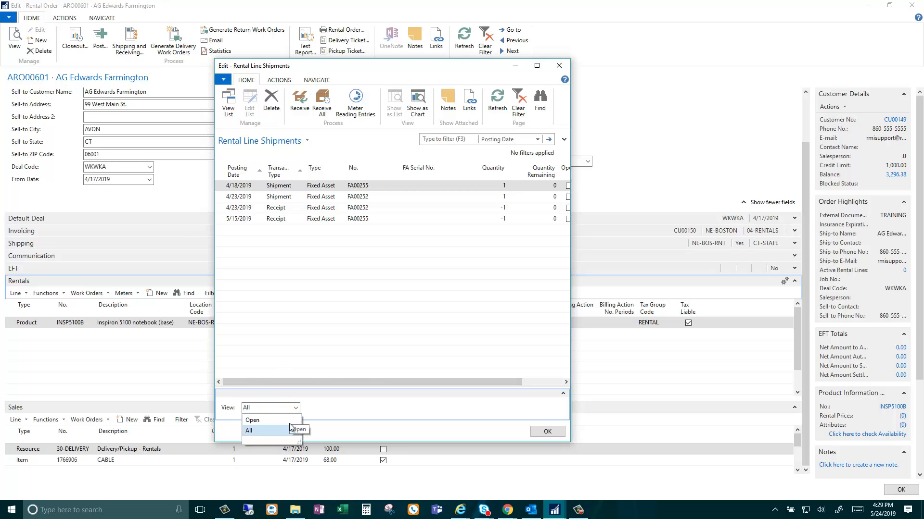
left_click(291, 421)
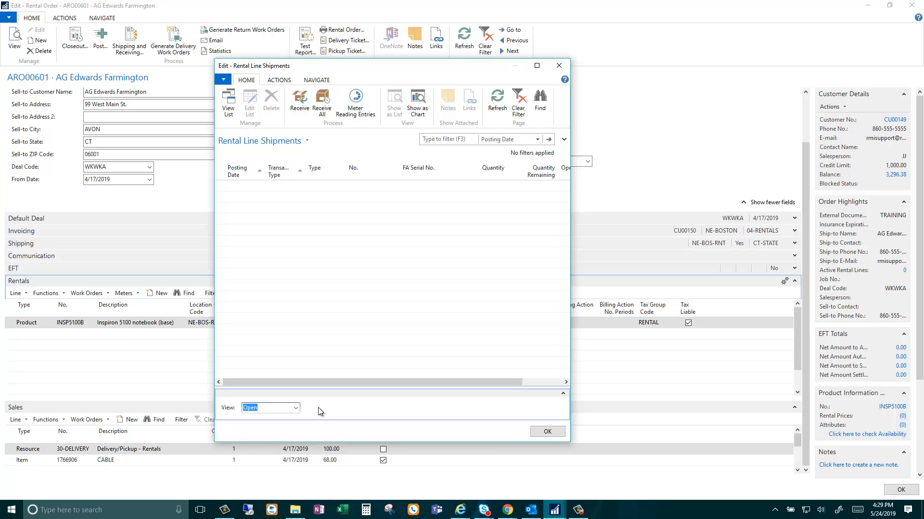
left_click(295, 408)
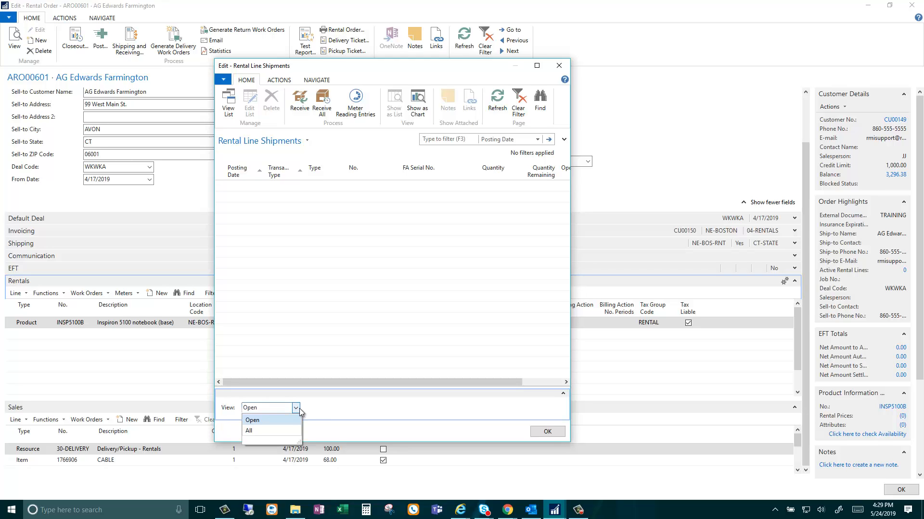
left_click(285, 427)
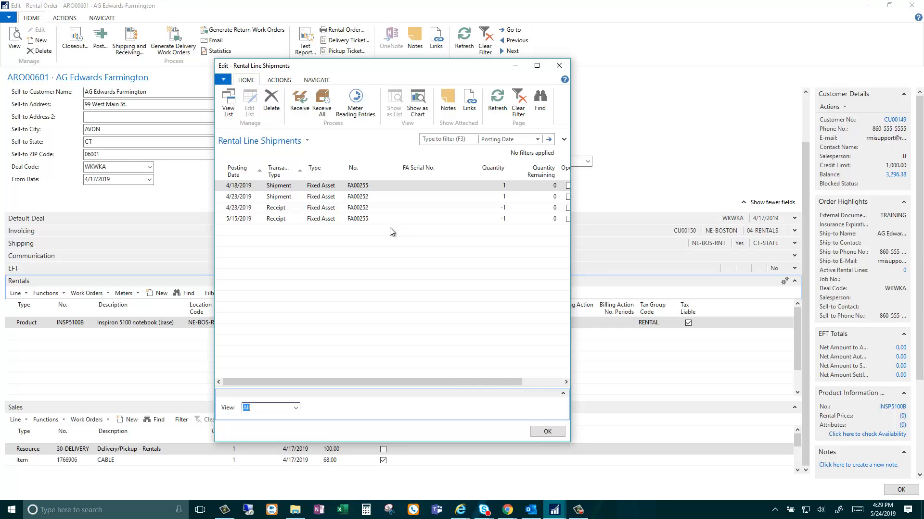
key("Escape")
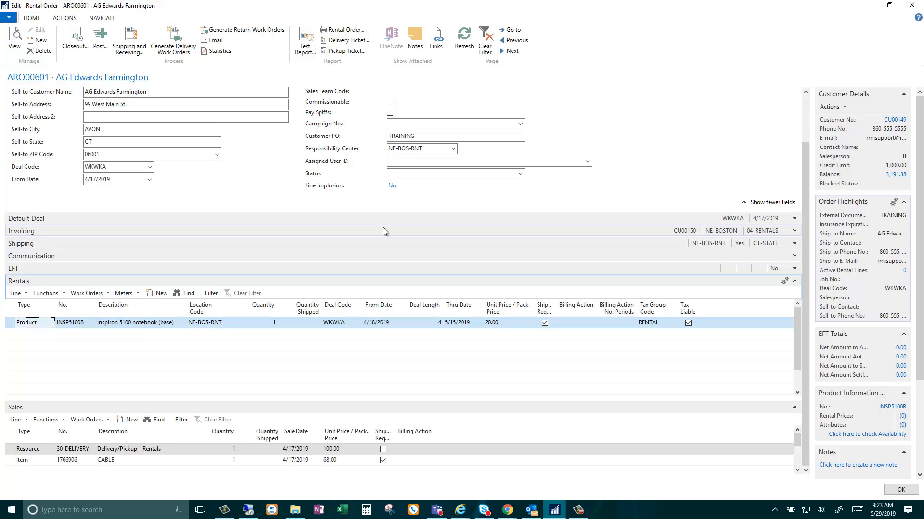
Close the order and open the AG Edwards Farmington rental order dated 5/8/2019 with customer PO TRAINING TEST.
left_click(910, 6)
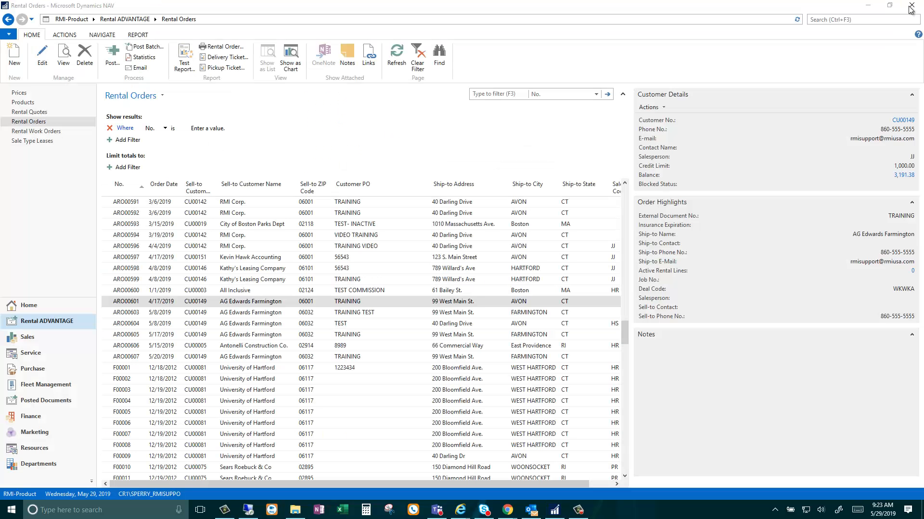
left_click(134, 313)
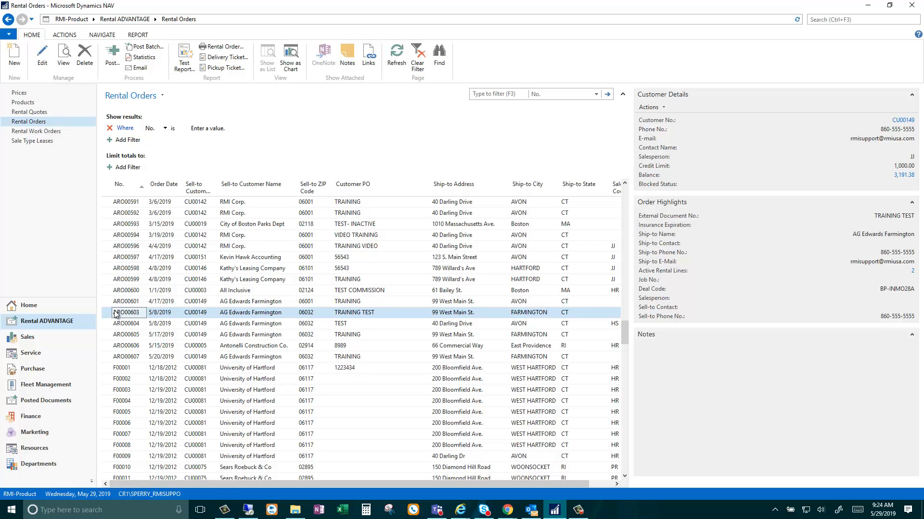
double_click(115, 313)
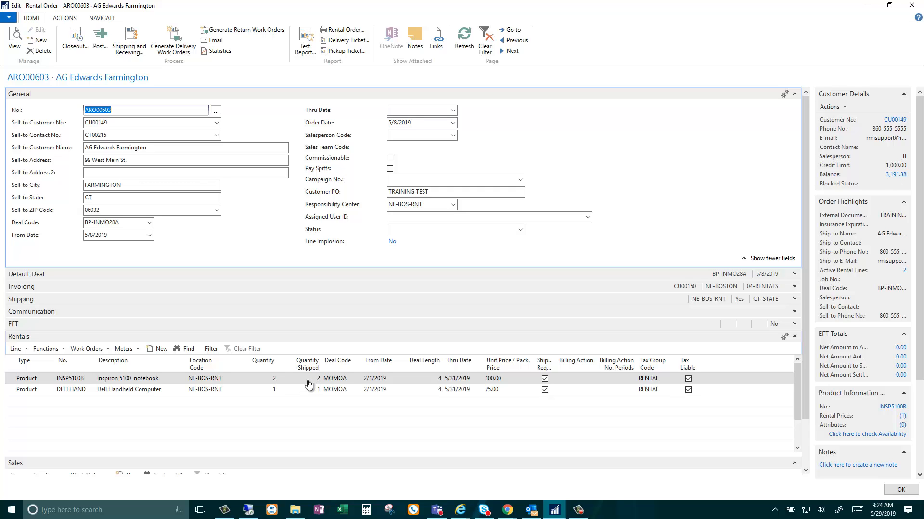
Suggest the receipt for only the Dell Handheld Computer rental line in its line-level Shipping and Receiving journal.
left_click(259, 393)
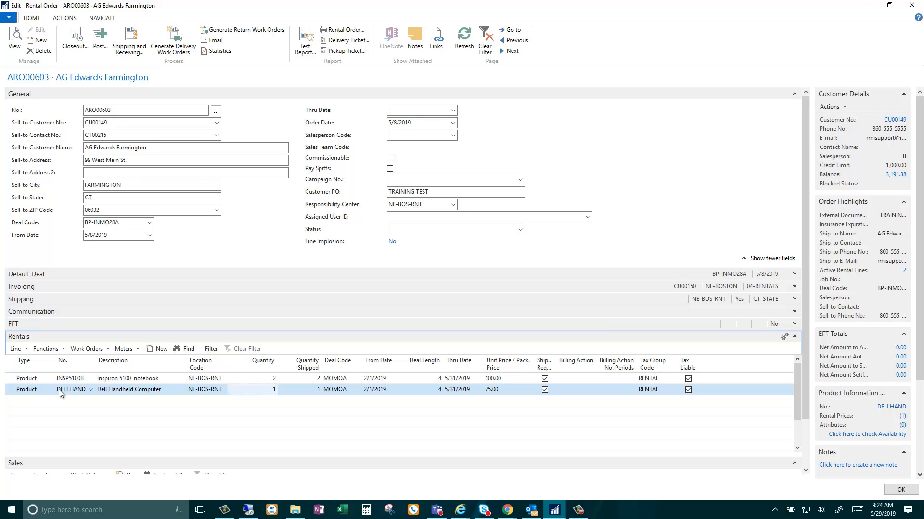
left_click(16, 350)
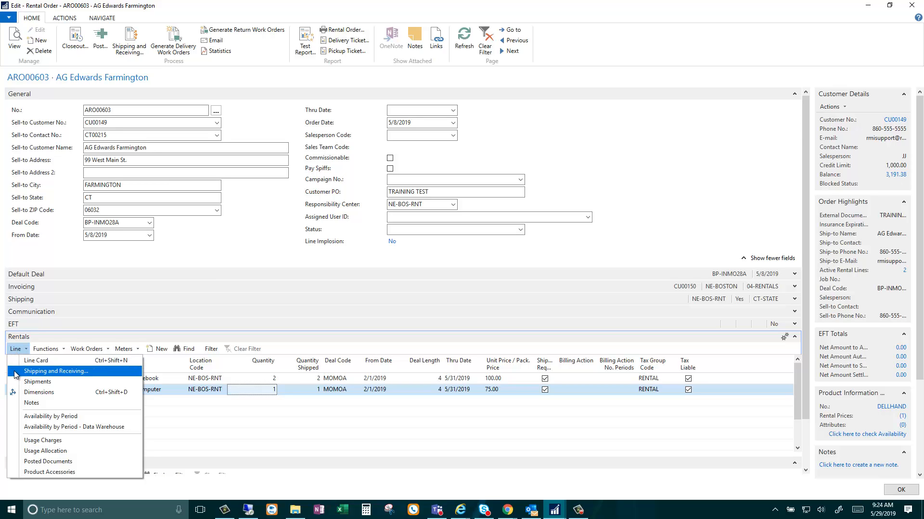
left_click(15, 372)
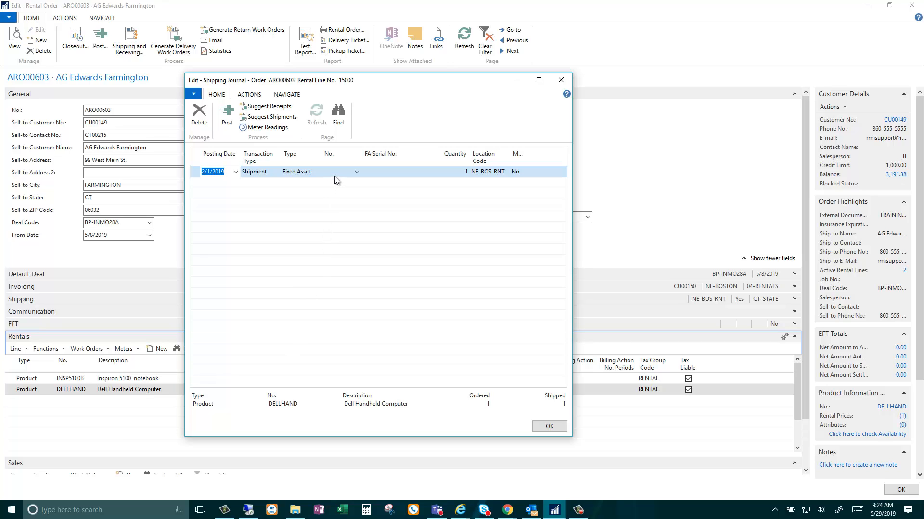
left_click(288, 109)
Post the Dell Handheld Computer receipt dated 5/31/2019 and close the line's shipping journal.
left_click(195, 174)
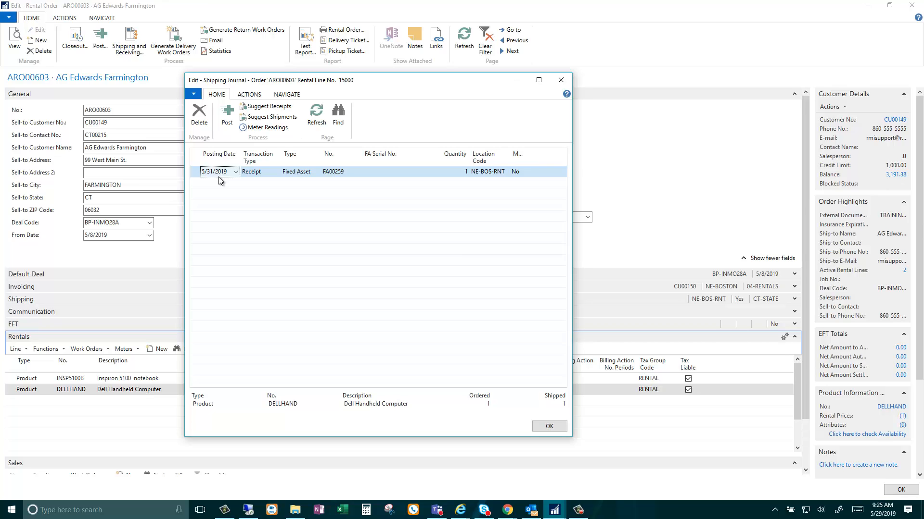
left_click(234, 124)
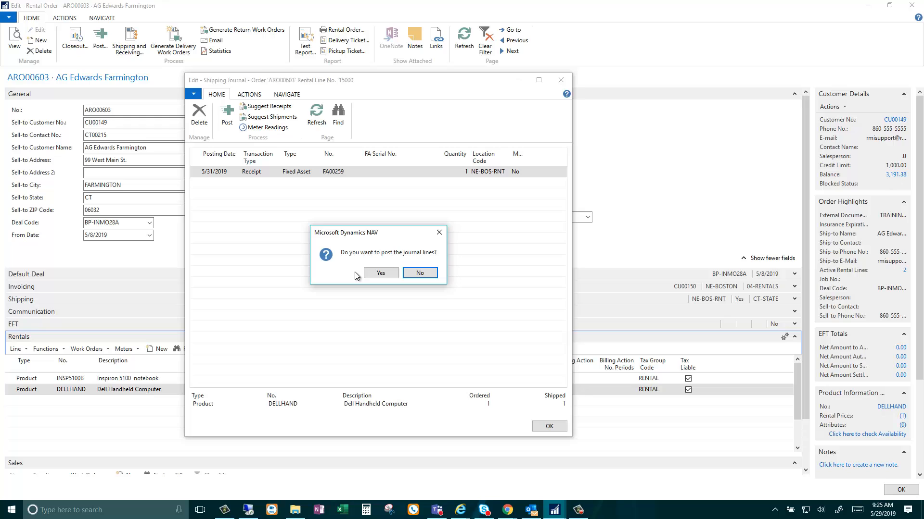
left_click(378, 273)
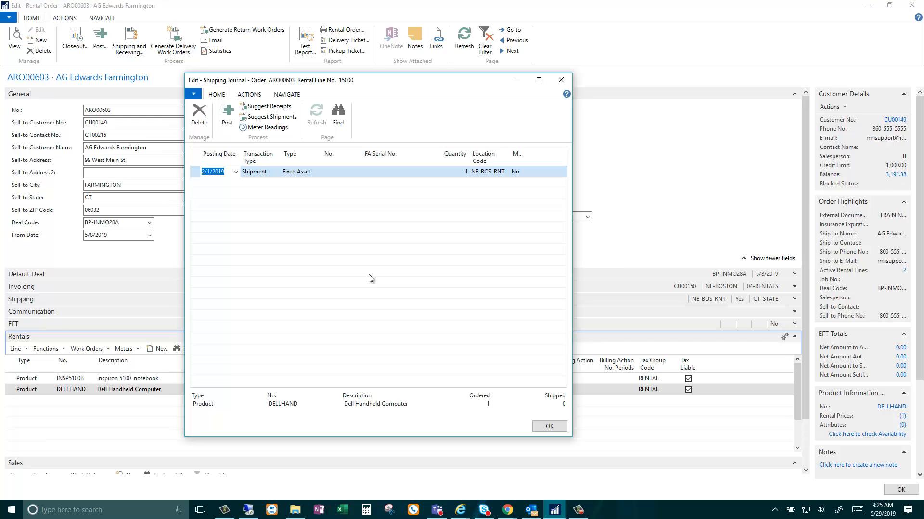
left_click(559, 80)
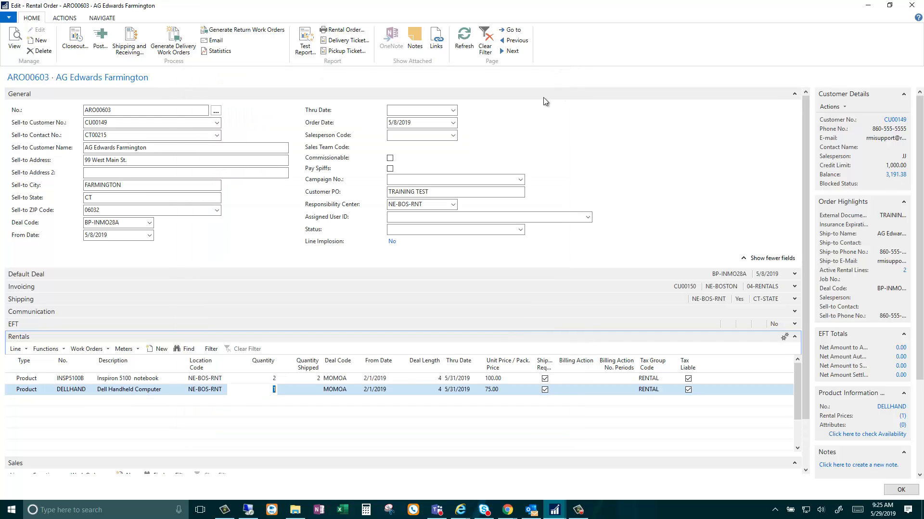
Suggest the receipts for the Inspiron 5100 notebook rental line in its line-level Shipping and Receiving journal.
left_click(15, 380)
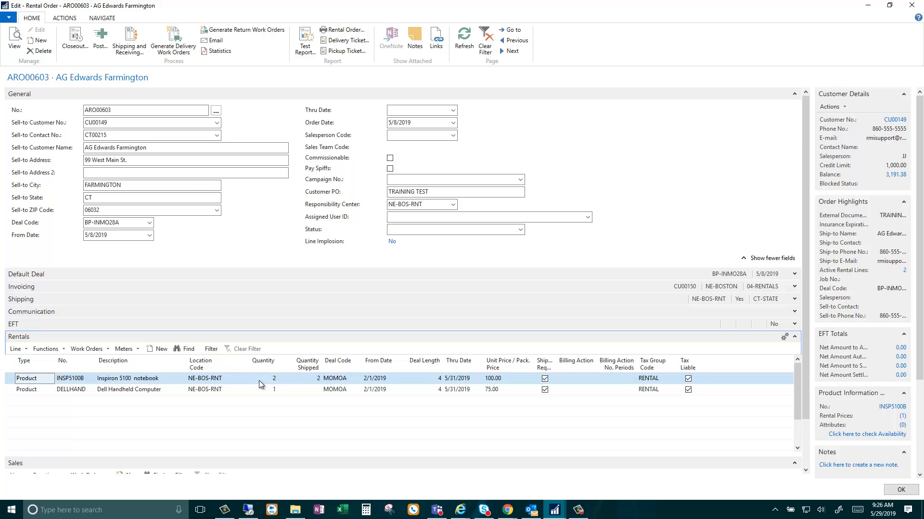
left_click(16, 349)
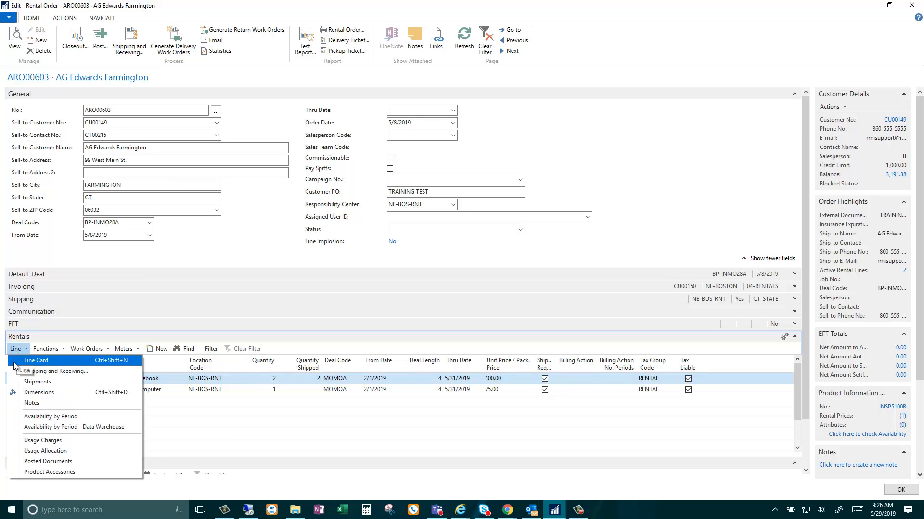
left_click(14, 372)
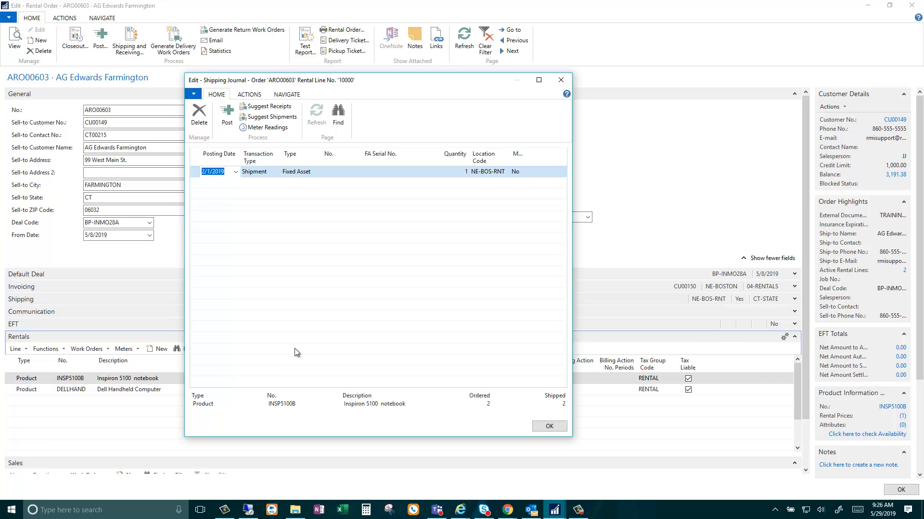
left_click(353, 177)
left_click(372, 171)
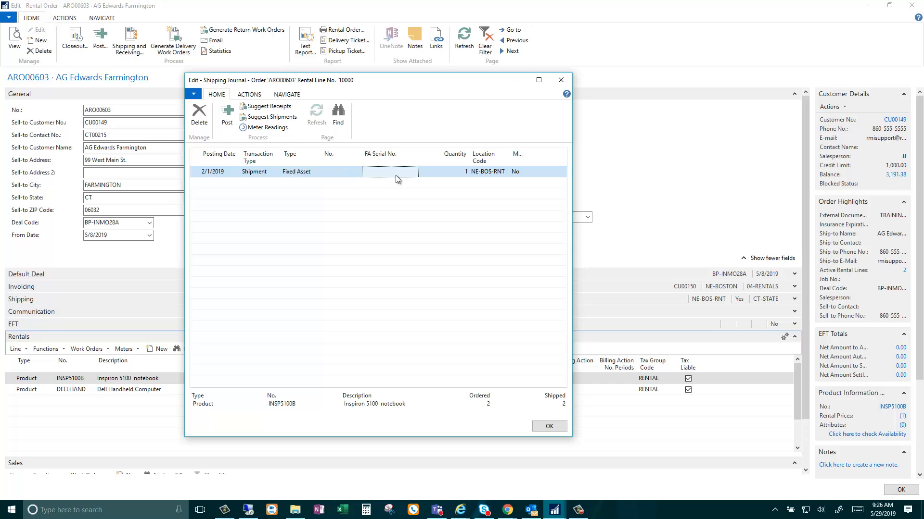
left_click(325, 172)
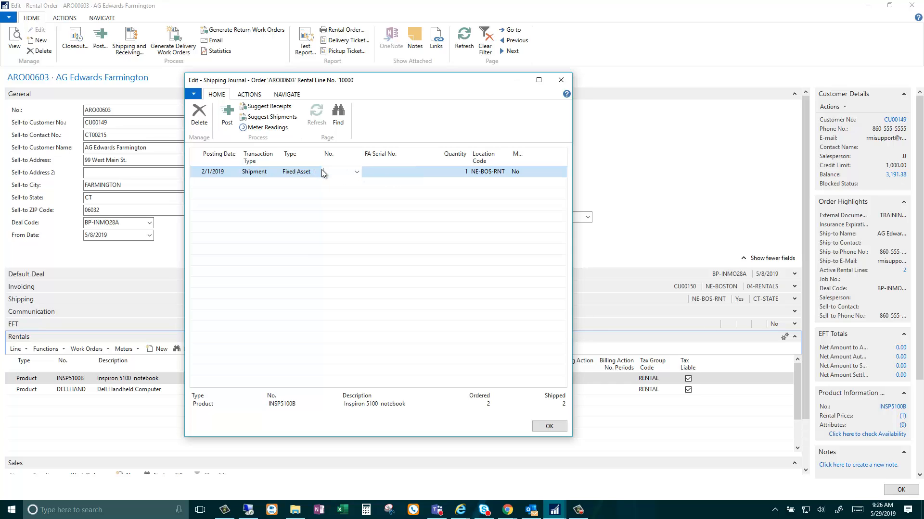
left_click(285, 110)
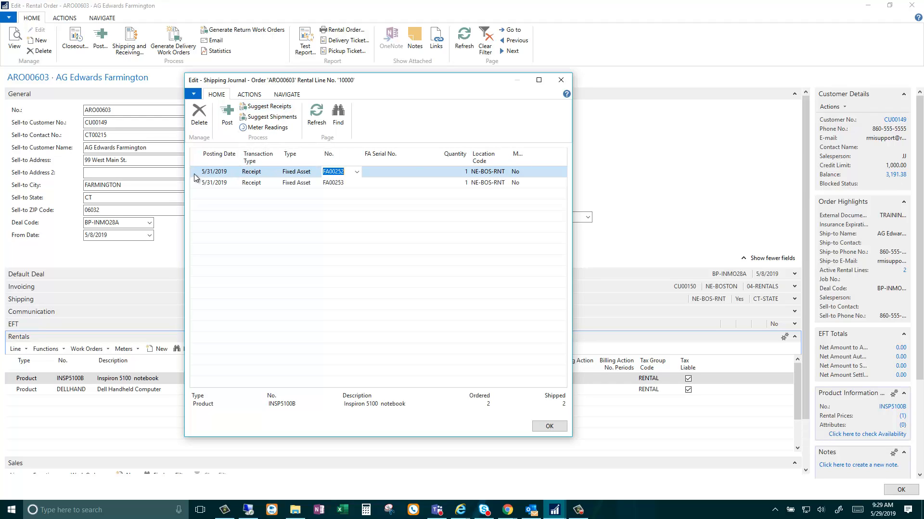
Delete the suggested receipt line for fixed asset FA00252 from the Inspiron 5100 shipping journal.
left_click(195, 172)
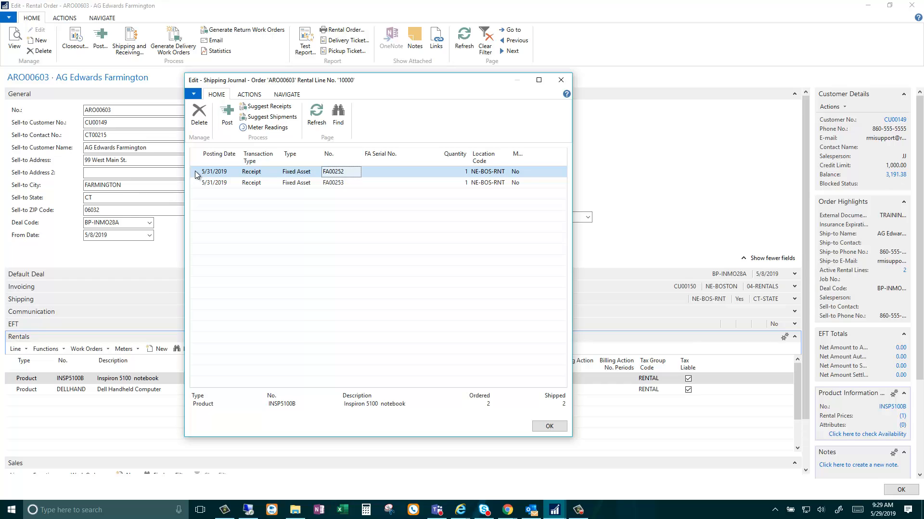
left_click(198, 118)
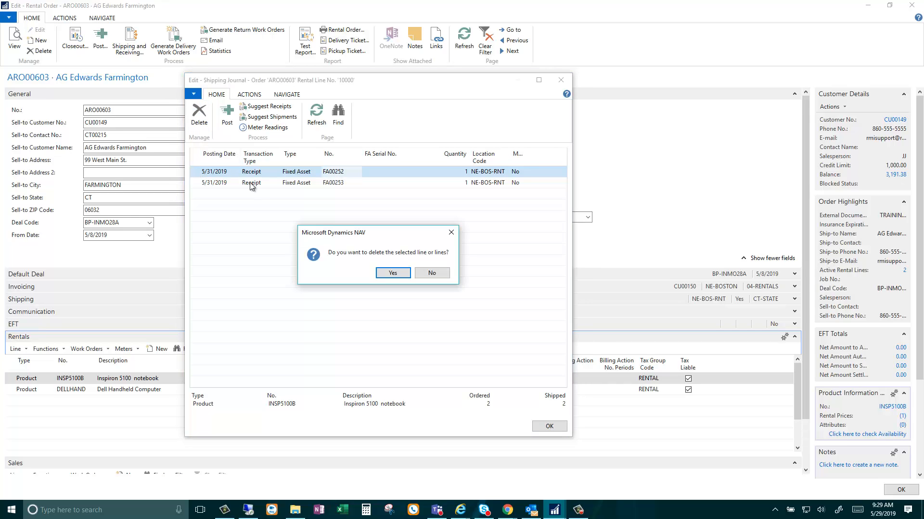
left_click(387, 273)
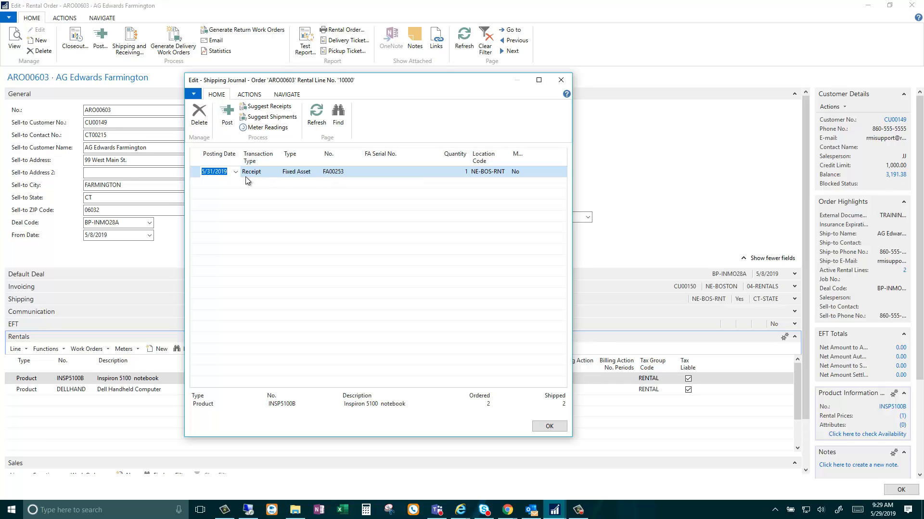
Post the receipt of fixed asset FA00253 dated 5/31/2019 and close the Inspiron 5100 line's shipping journal.
left_click(195, 172)
left_click(227, 125)
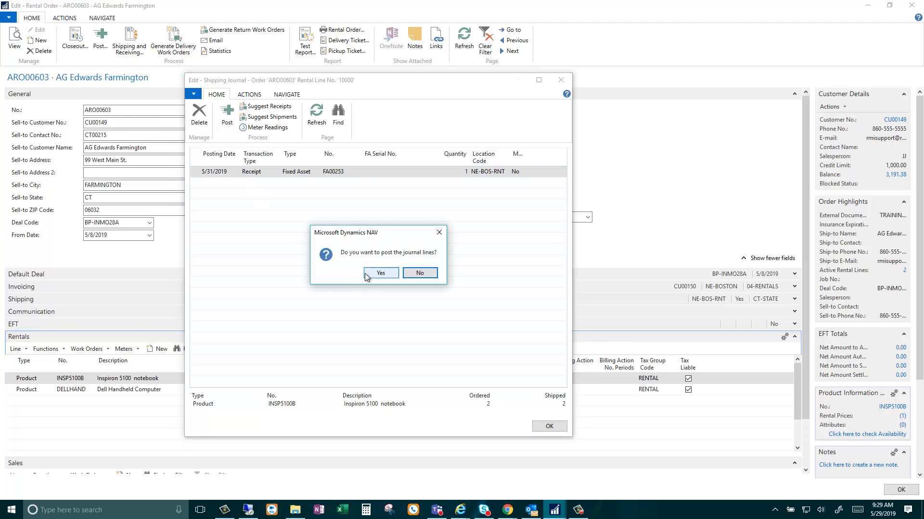
left_click(366, 276)
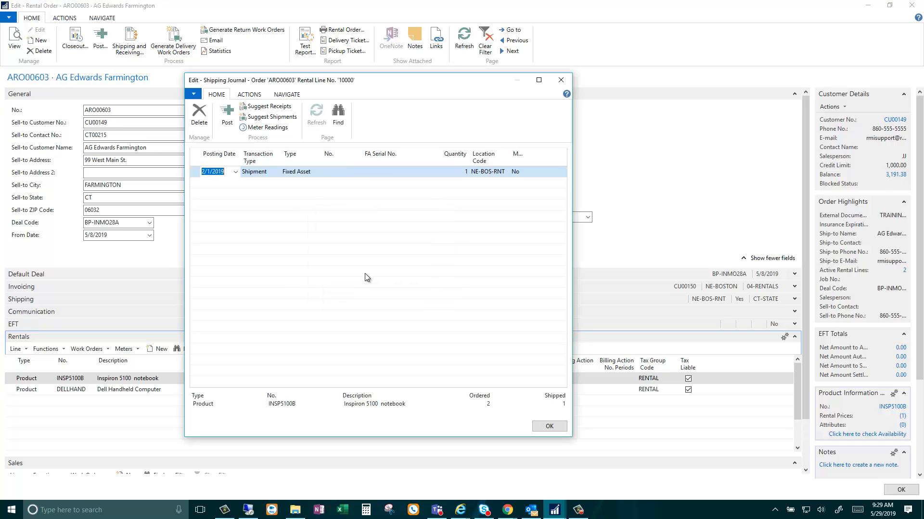
left_click(560, 83)
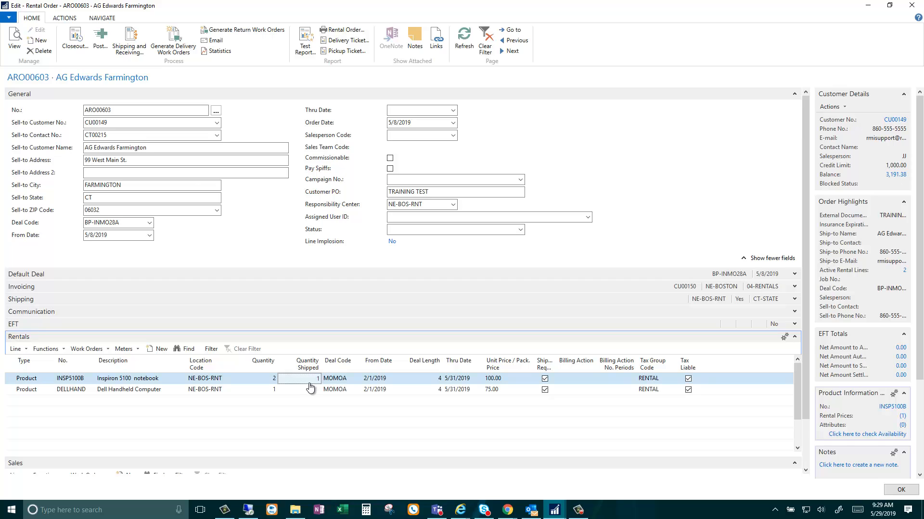